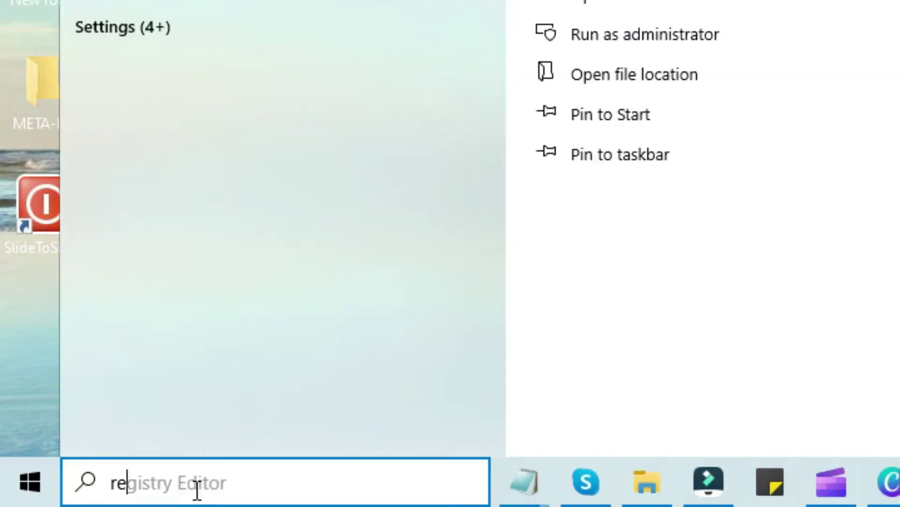
Search Start for the Recycle Bin and open it from the results
{"action": "type", "text": "cycle bin"}
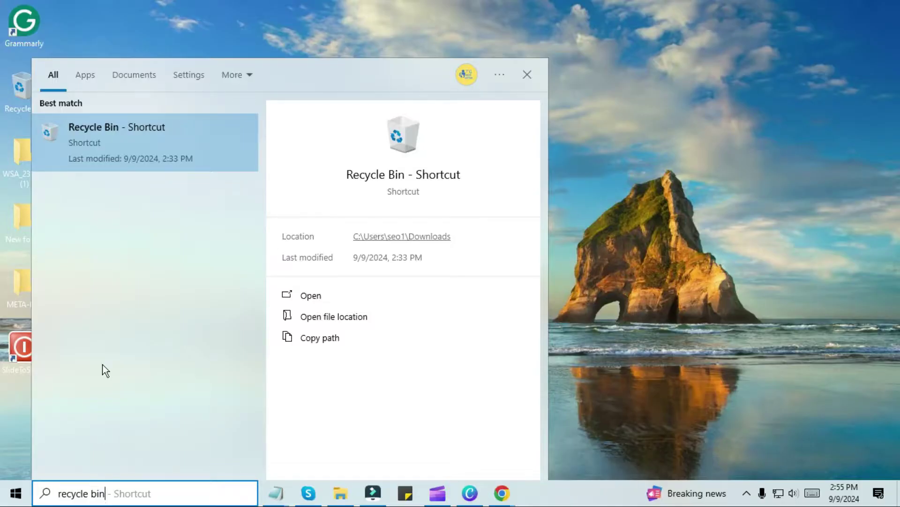
{"action": "left_click", "coordinate": [116, 141]}
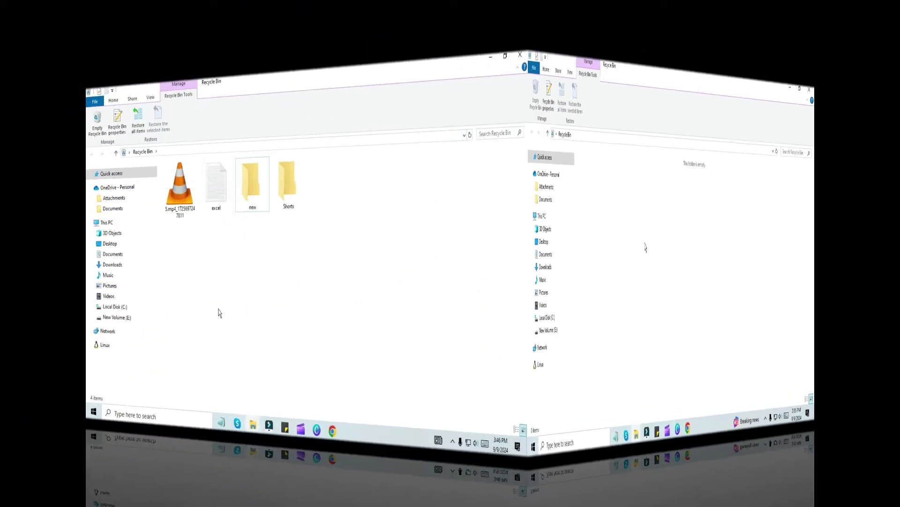
Restore the VLC video plus the excel, new and Shorts items, then view Downloads
{"action": "left_click", "coordinate": [194, 182]}
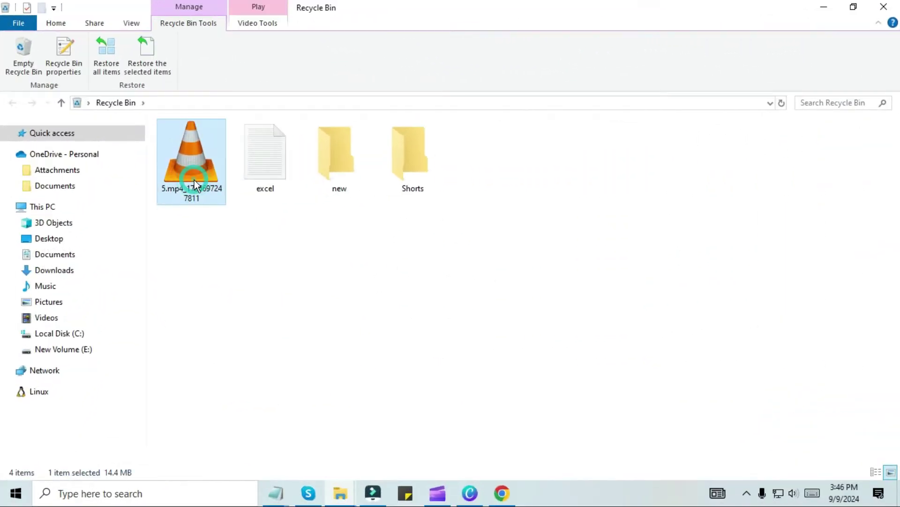
{"action": "right_click", "coordinate": [202, 184]}
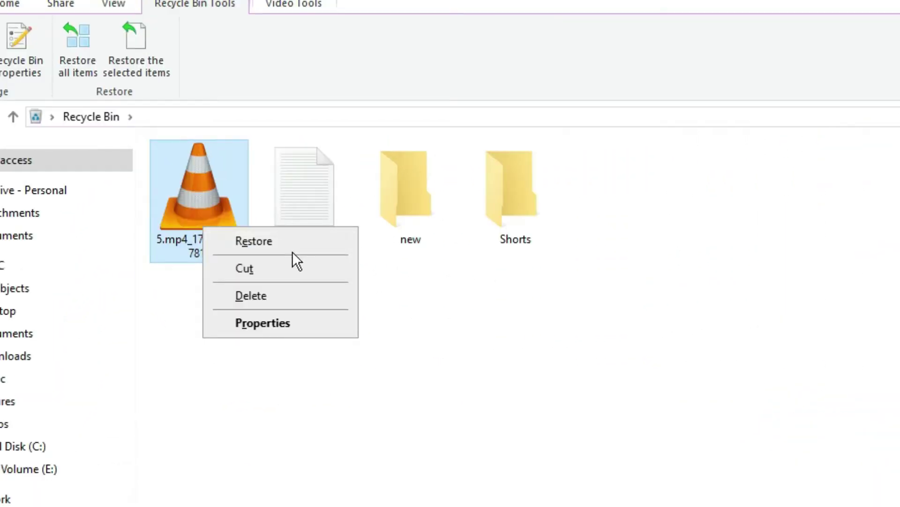
{"action": "left_click", "coordinate": [256, 195]}
{"action": "left_click_drag", "start_coordinate": [198, 308], "coordinate": [420, 185]}
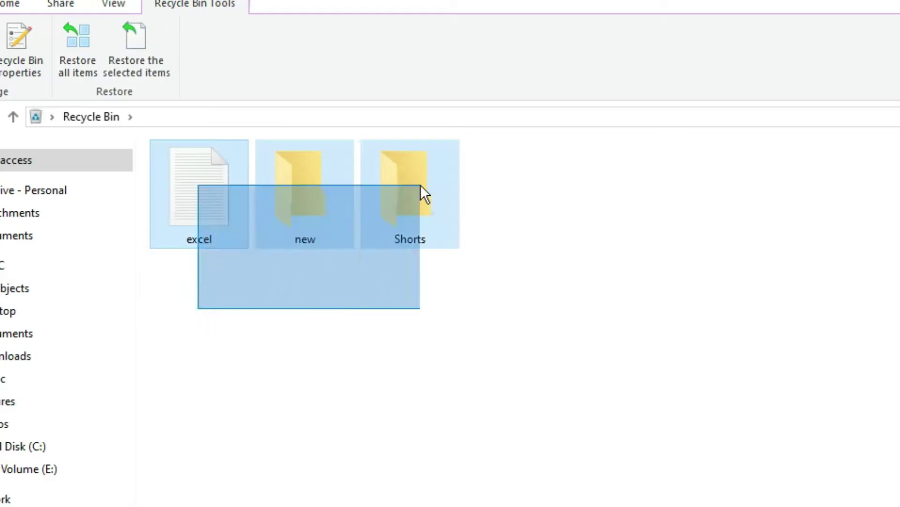
{"action": "right_click", "coordinate": [420, 185]}
{"action": "left_click", "coordinate": [460, 199]}
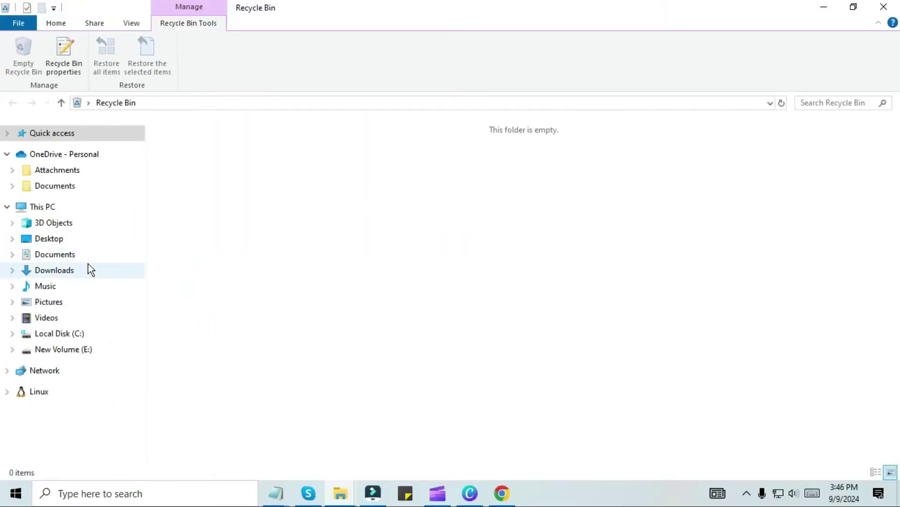
{"action": "left_click", "coordinate": [87, 264]}
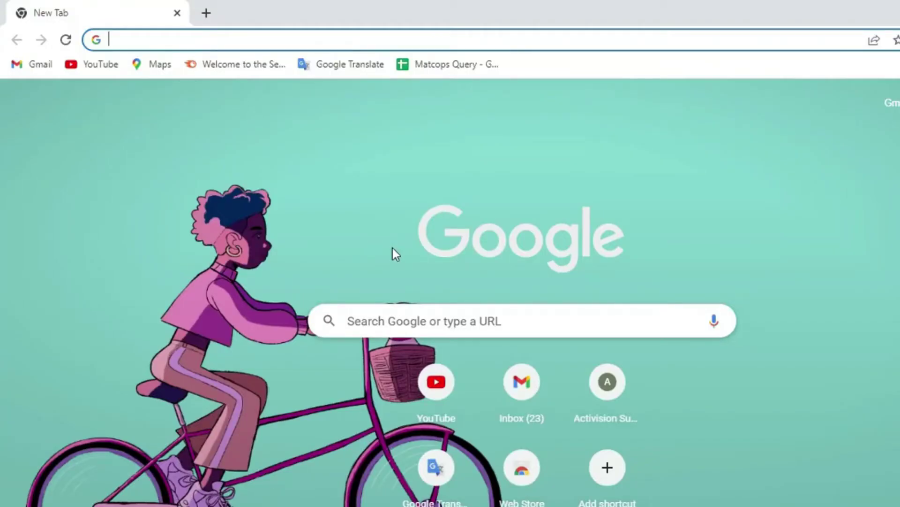
Search Google for 'RECUVA' and scroll through the results, ending back at the top
{"action": "type", "text": "RECUVA"}
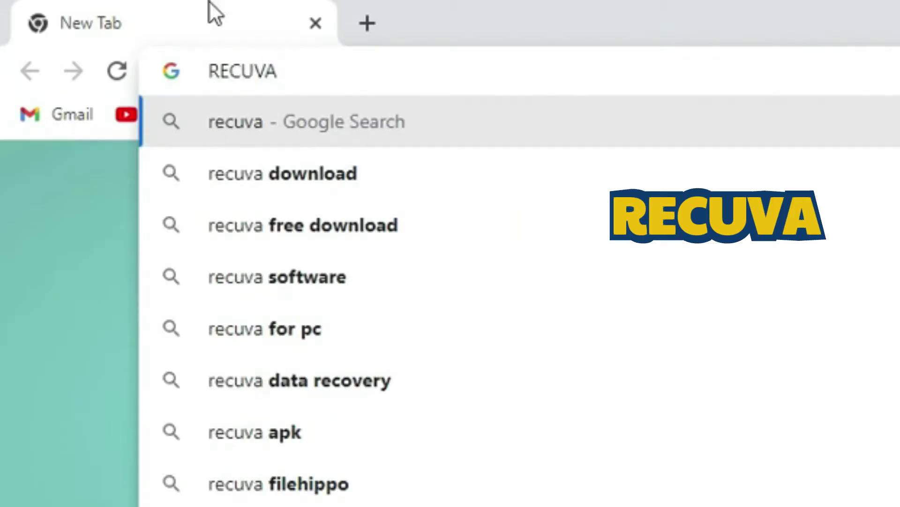
{"action": "key", "text": "Return"}
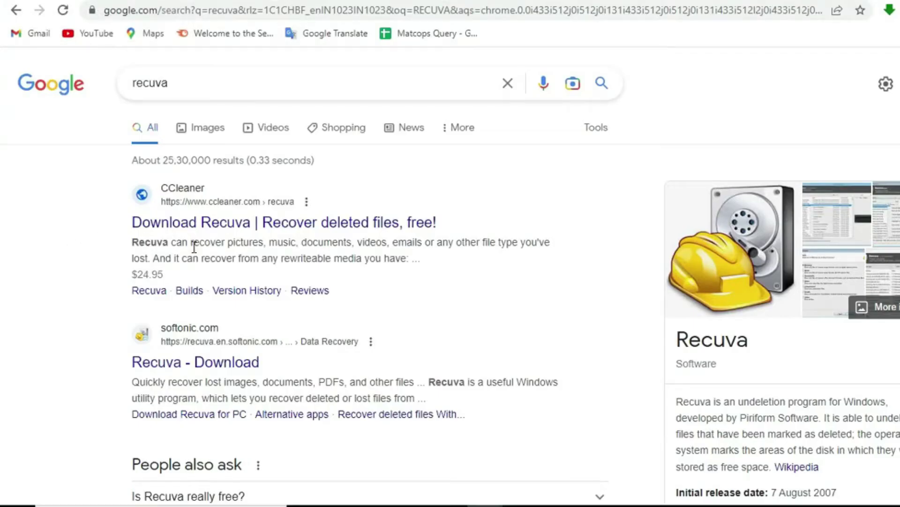
{"action": "scroll", "coordinate": [211, 254], "scroll_direction": "down", "scroll_amount": 6}
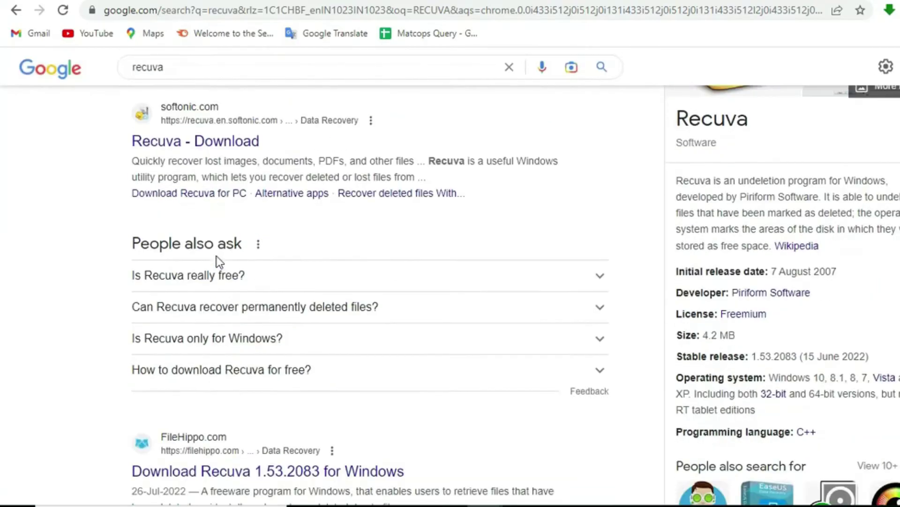
{"action": "scroll", "coordinate": [218, 263], "scroll_direction": "down", "scroll_amount": 3}
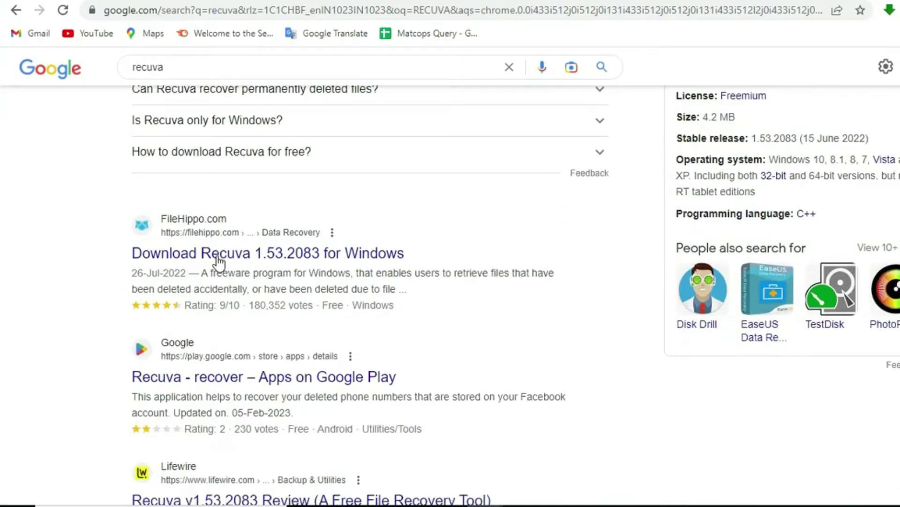
{"action": "scroll", "coordinate": [219, 263], "scroll_direction": "down", "scroll_amount": 3}
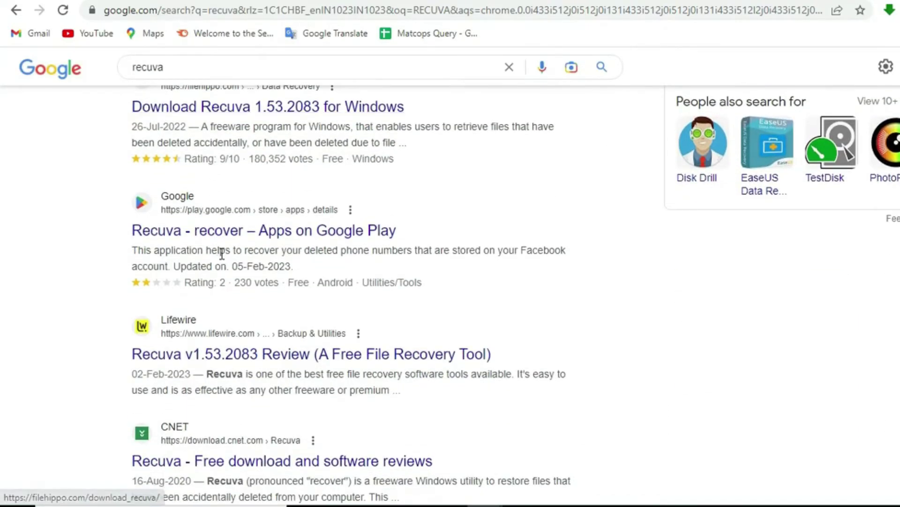
{"action": "scroll", "coordinate": [221, 253], "scroll_direction": "down", "scroll_amount": 2}
{"action": "scroll", "coordinate": [222, 261], "scroll_direction": "up", "scroll_amount": 8}
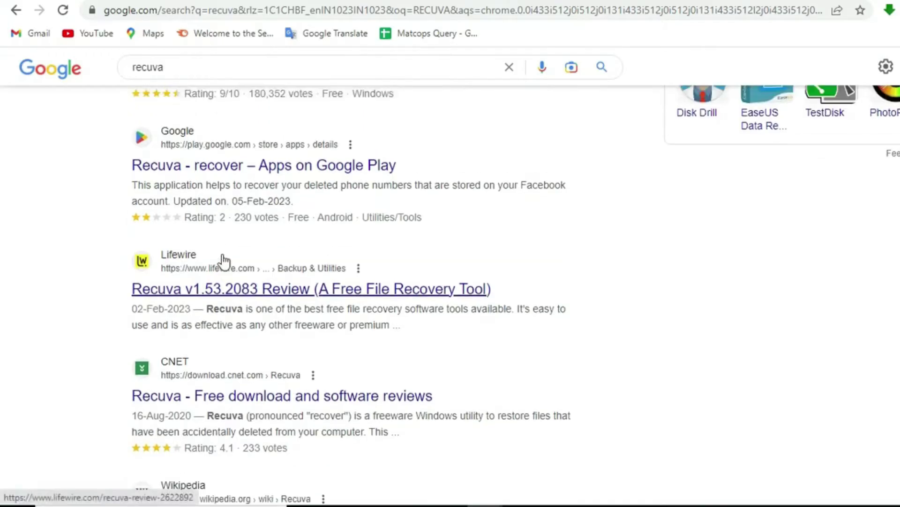
{"action": "scroll", "coordinate": [225, 263], "scroll_direction": "up", "scroll_amount": 1}
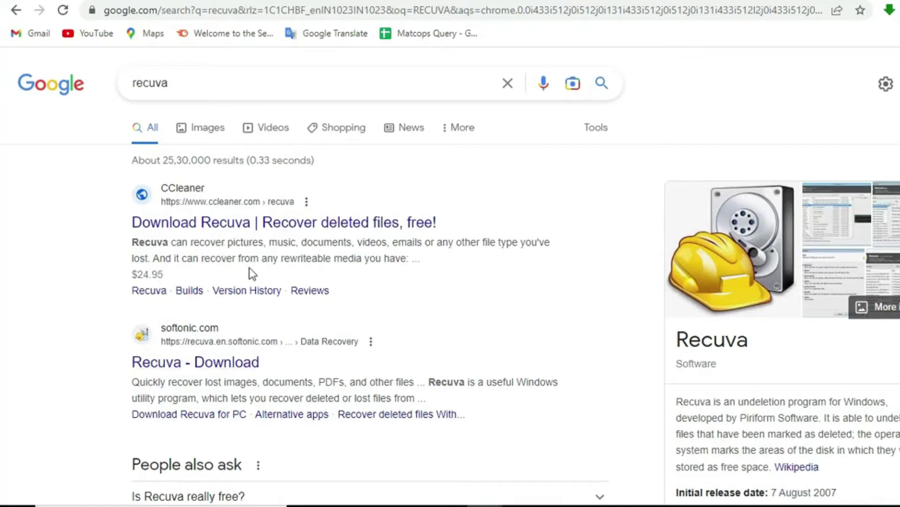
On CCleaner's Recuva page, accept cookies and download the free installer rcsetup153.exe
{"action": "left_click", "coordinate": [220, 225]}
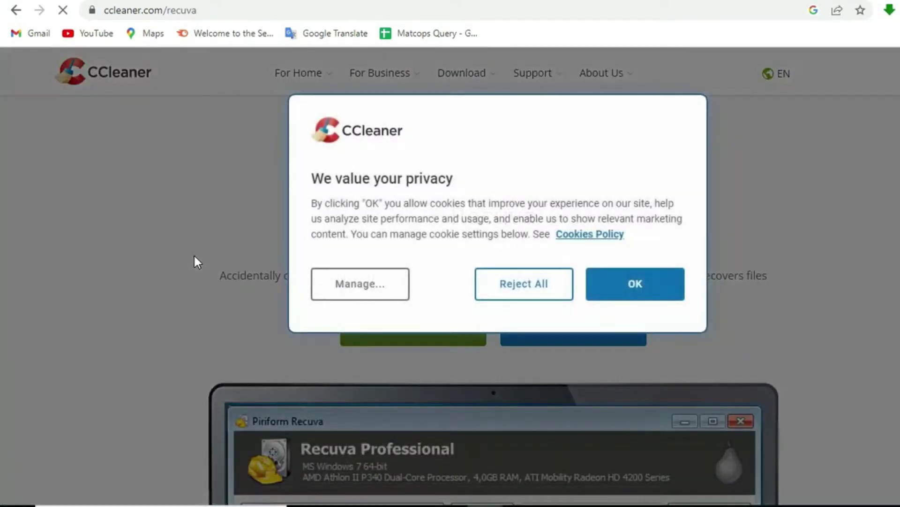
{"action": "left_click", "coordinate": [636, 283]}
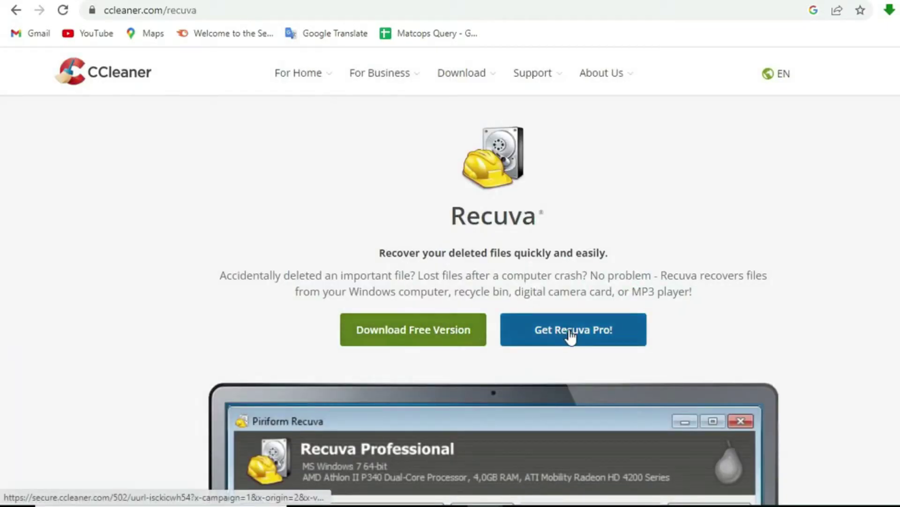
{"action": "scroll", "coordinate": [412, 334], "scroll_direction": "down", "scroll_amount": 10}
{"action": "scroll", "coordinate": [411, 332], "scroll_direction": "down", "scroll_amount": 10}
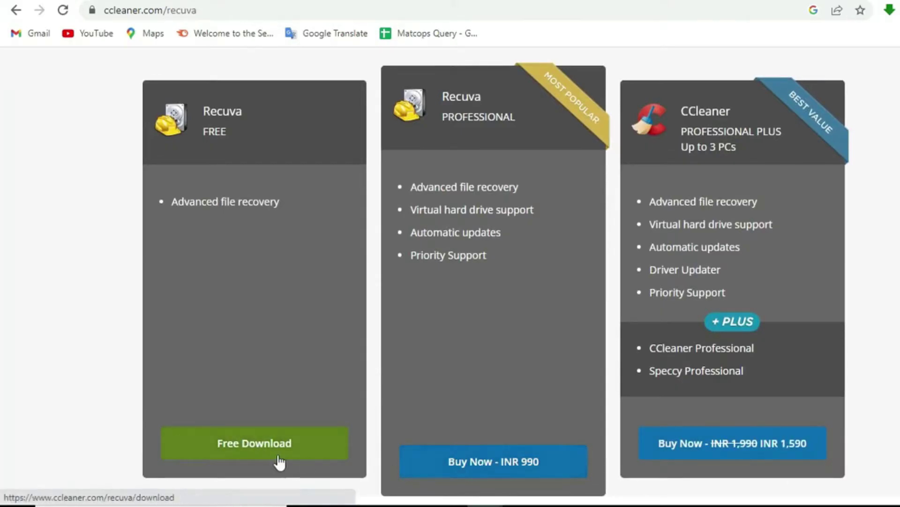
{"action": "left_click", "coordinate": [228, 438]}
{"action": "scroll", "coordinate": [290, 328], "scroll_direction": "down", "scroll_amount": 4}
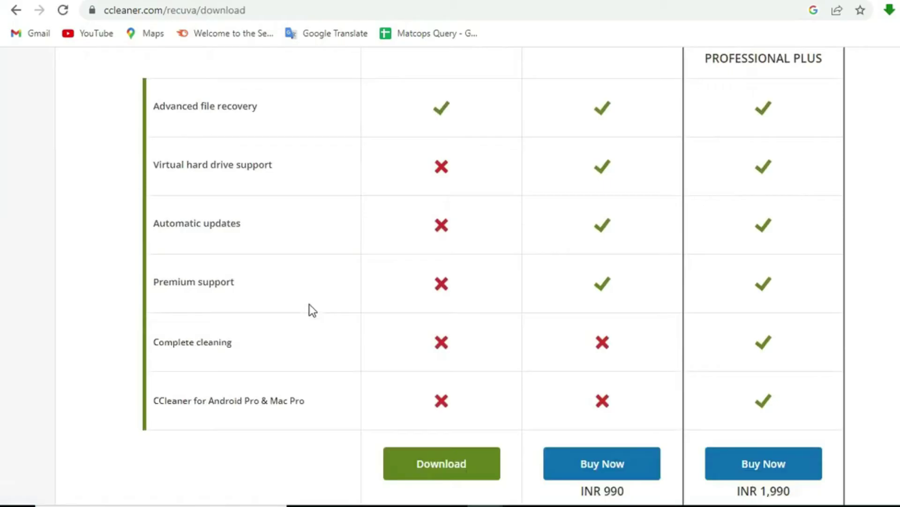
{"action": "scroll", "coordinate": [310, 305], "scroll_direction": "down", "scroll_amount": 1}
{"action": "left_click", "coordinate": [443, 392]}
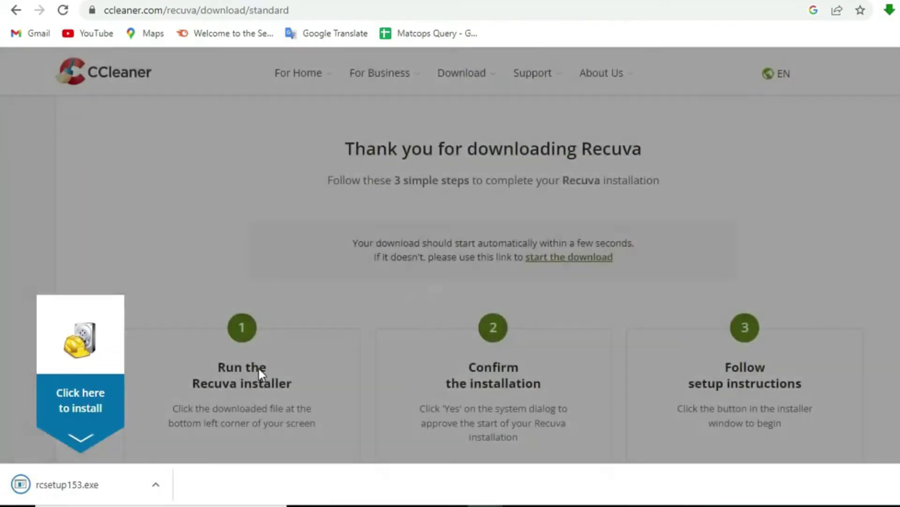
Open the downloaded rcsetup153.exe and install Recuva v1.53
{"action": "scroll", "coordinate": [261, 371], "scroll_direction": "down", "scroll_amount": 3}
{"action": "left_click", "coordinate": [156, 484]}
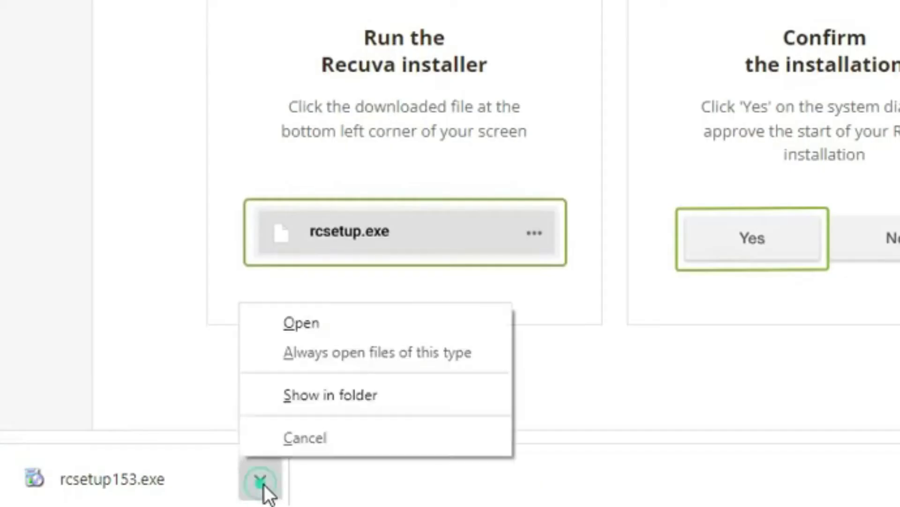
{"action": "left_click", "coordinate": [323, 327]}
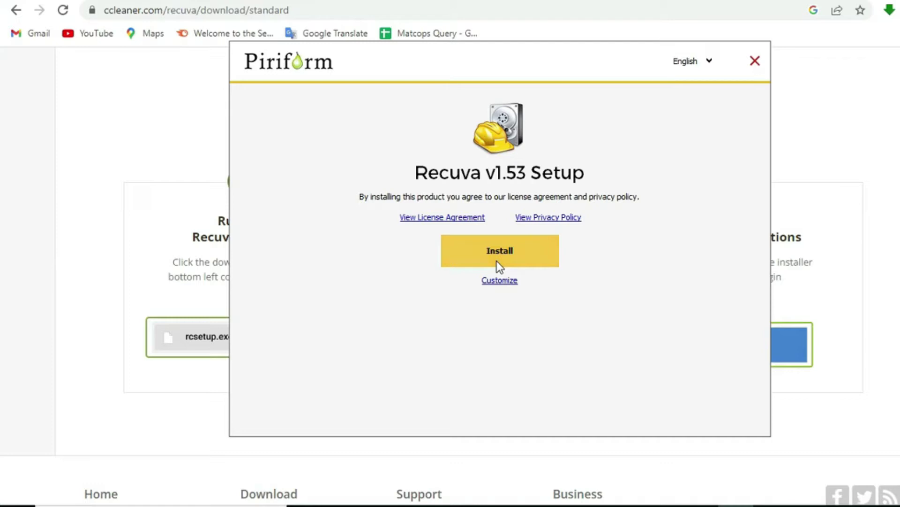
{"action": "left_click", "coordinate": [497, 261]}
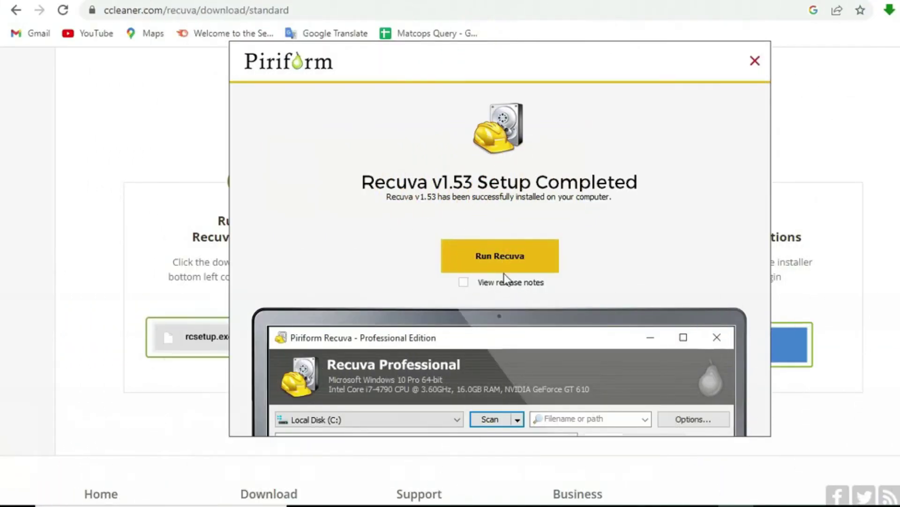
Launch Recuva from the finished installer, bringing up the Recuva Wizard
{"action": "left_click", "coordinate": [505, 260]}
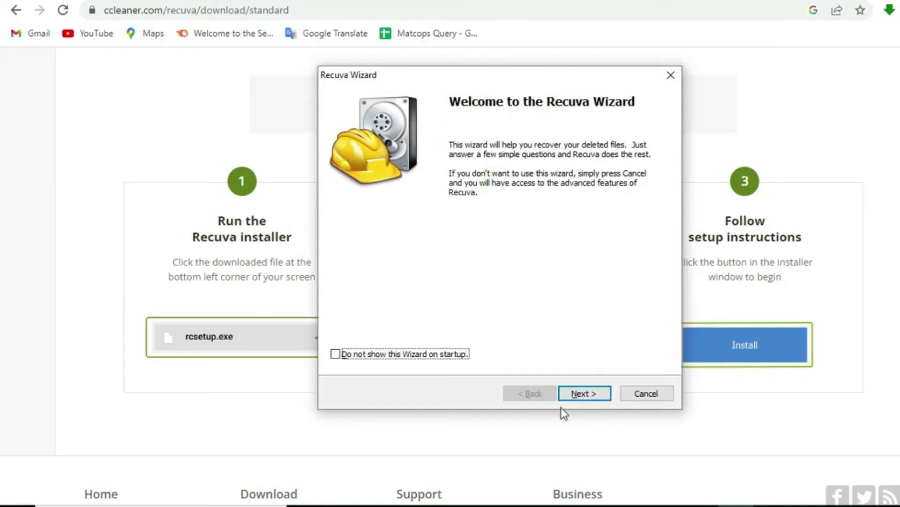
Move past the welcome page and choose All Files as the file type to recover
{"action": "left_click", "coordinate": [576, 396]}
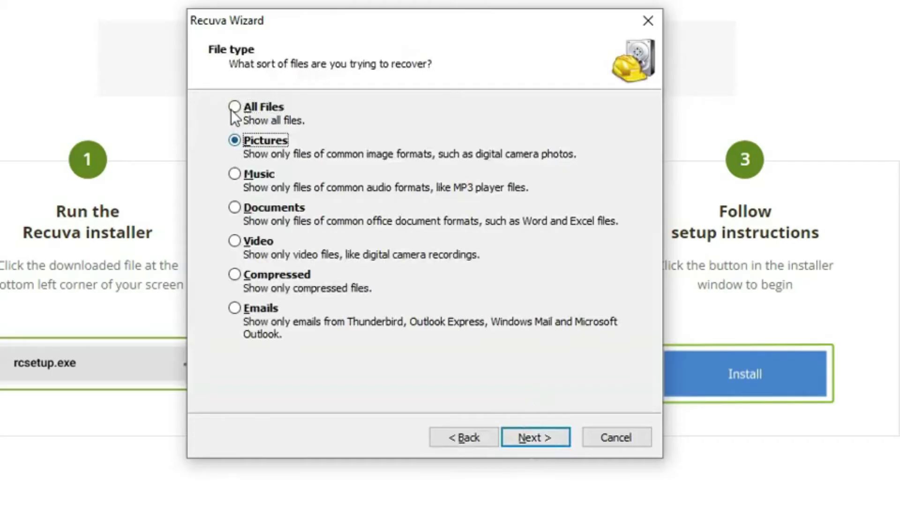
{"action": "left_click", "coordinate": [236, 141]}
{"action": "left_click", "coordinate": [235, 175]}
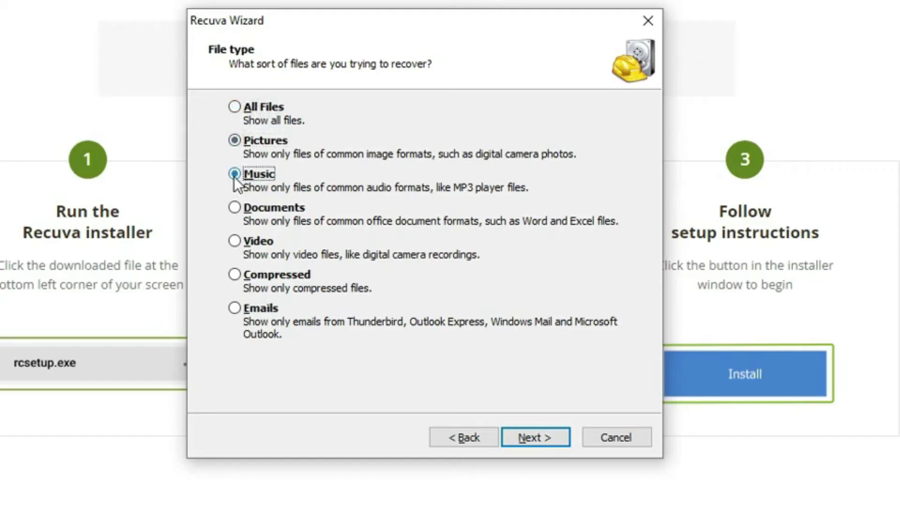
{"action": "left_click", "coordinate": [235, 209]}
{"action": "left_click", "coordinate": [236, 242]}
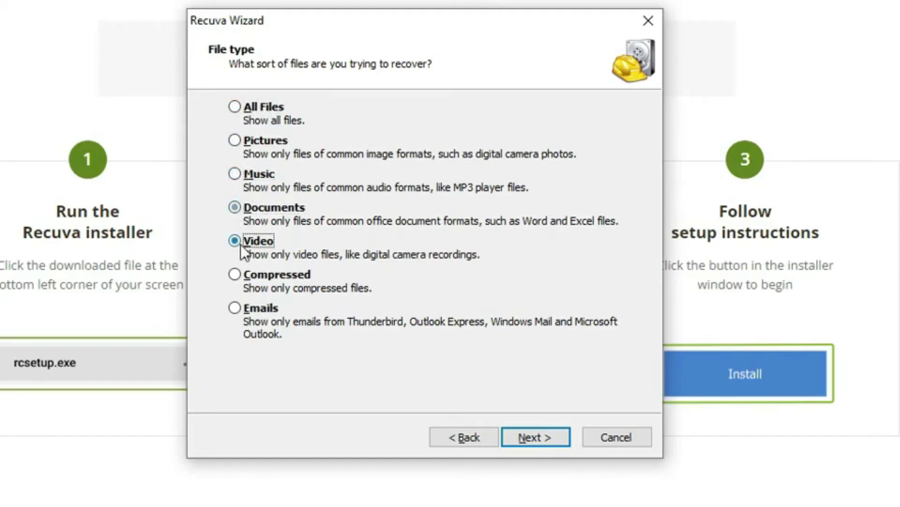
{"action": "left_click", "coordinate": [241, 275]}
{"action": "left_click", "coordinate": [235, 308]}
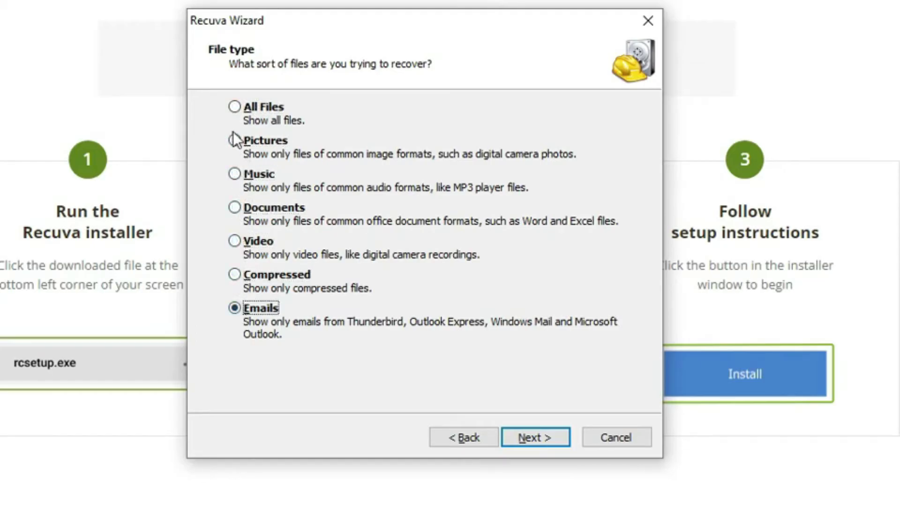
{"action": "left_click", "coordinate": [235, 107]}
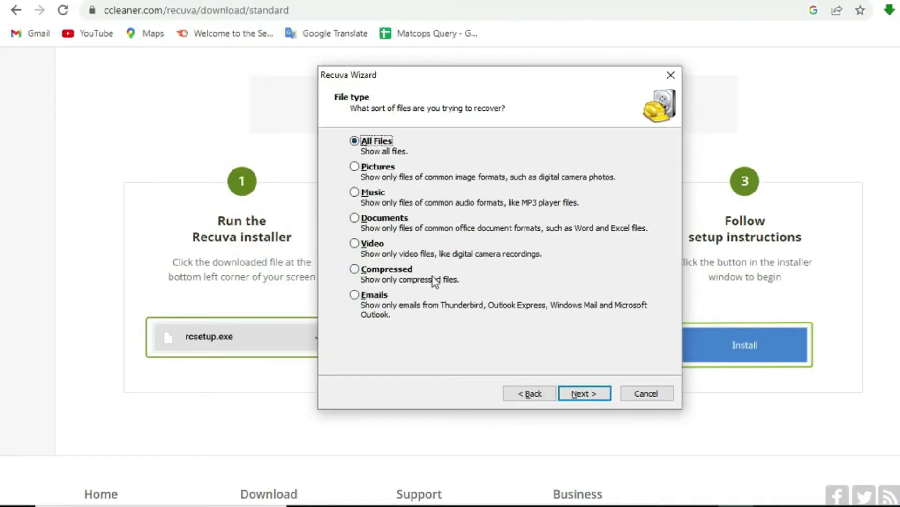
Set the file location to 'I'm not sure' and advance to the final wizard page
{"action": "left_click", "coordinate": [567, 397]}
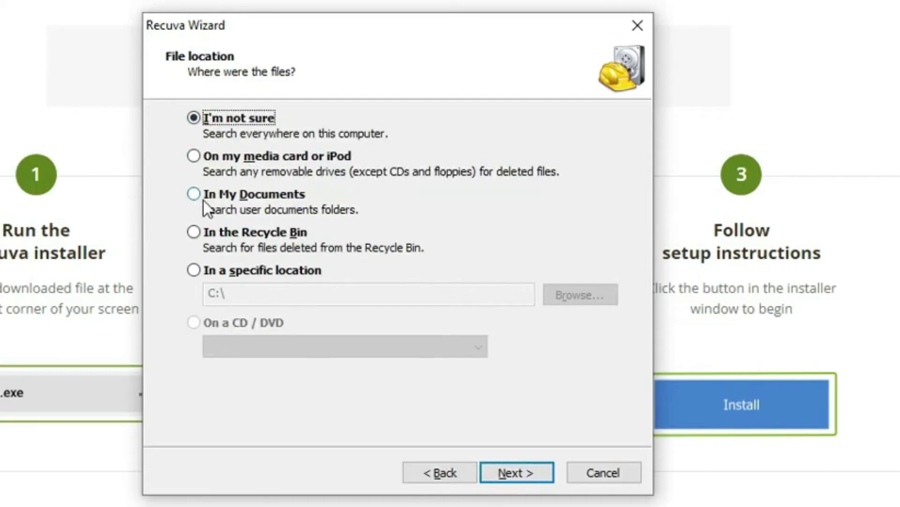
{"action": "left_click", "coordinate": [247, 234]}
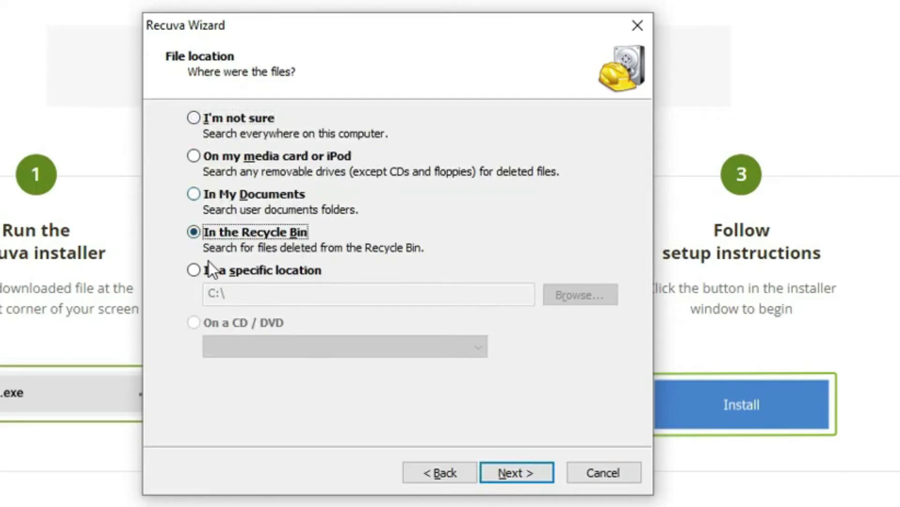
{"action": "left_click", "coordinate": [195, 118]}
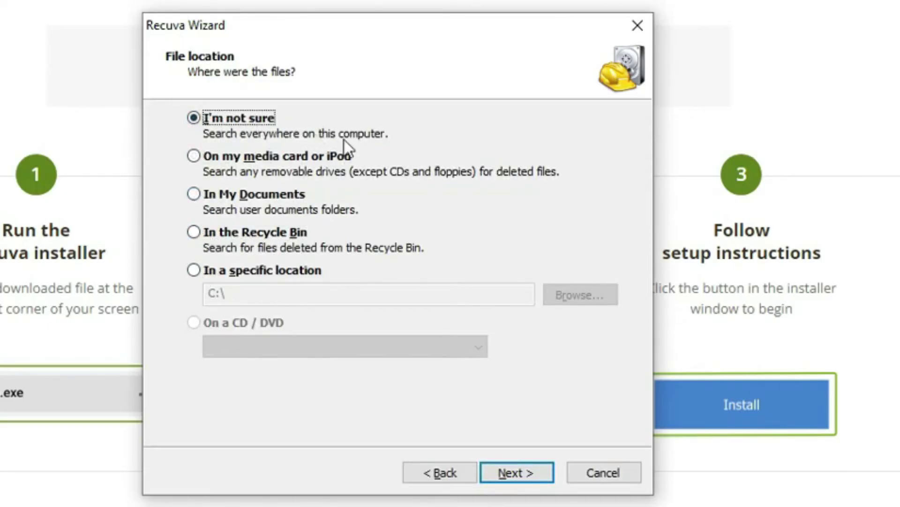
{"action": "left_click", "coordinate": [506, 472]}
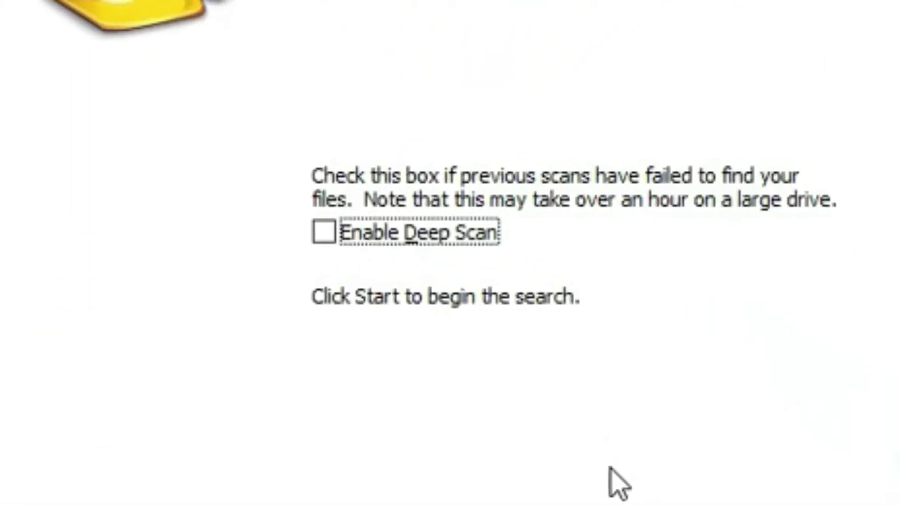
Start the scan and scroll through the 124,323 files found on drive C:
{"action": "left_click", "coordinate": [581, 395]}
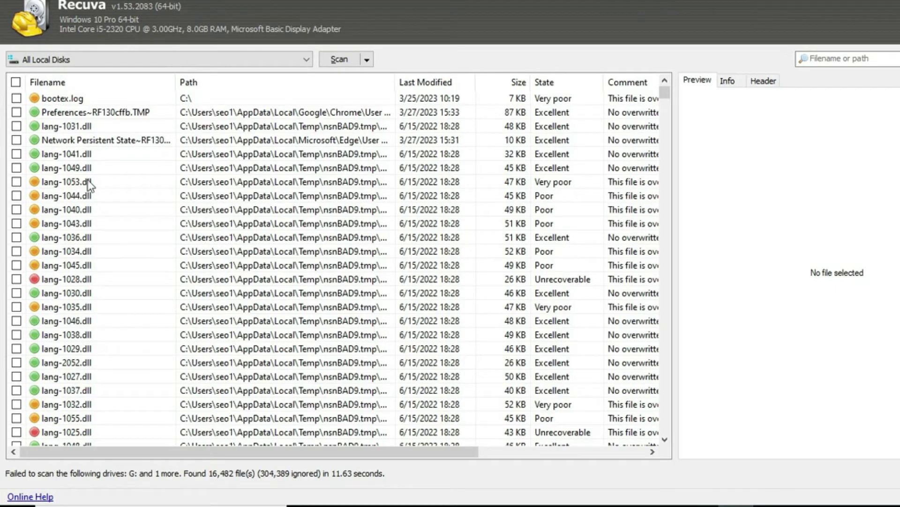
{"action": "scroll", "coordinate": [80, 214], "scroll_direction": "down", "scroll_amount": 2}
{"action": "scroll", "coordinate": [79, 214], "scroll_direction": "down", "scroll_amount": 5}
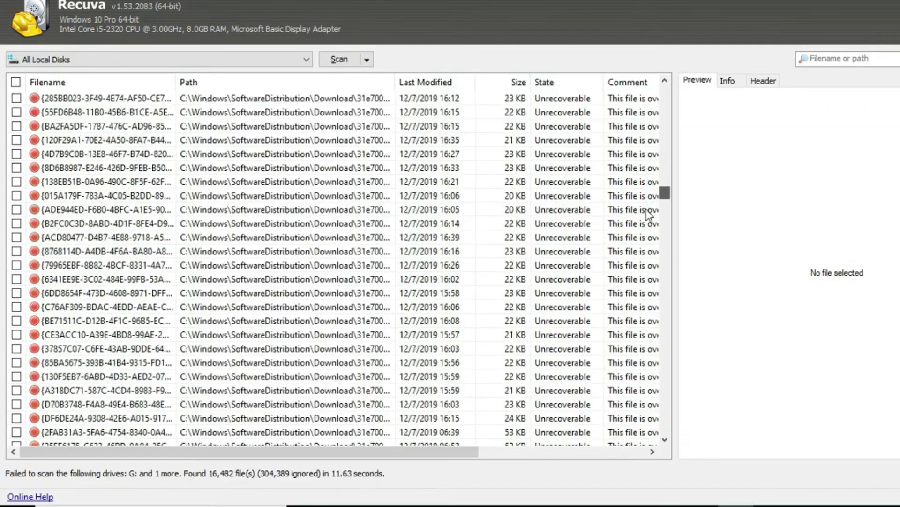
{"action": "scroll", "coordinate": [667, 211], "scroll_direction": "down", "scroll_amount": 15}
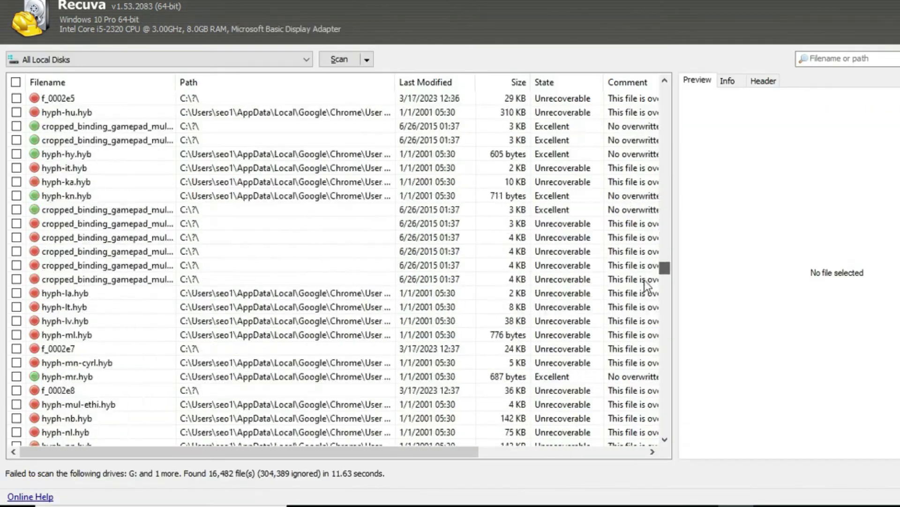
{"action": "scroll", "coordinate": [667, 211], "scroll_direction": "down", "scroll_amount": 10}
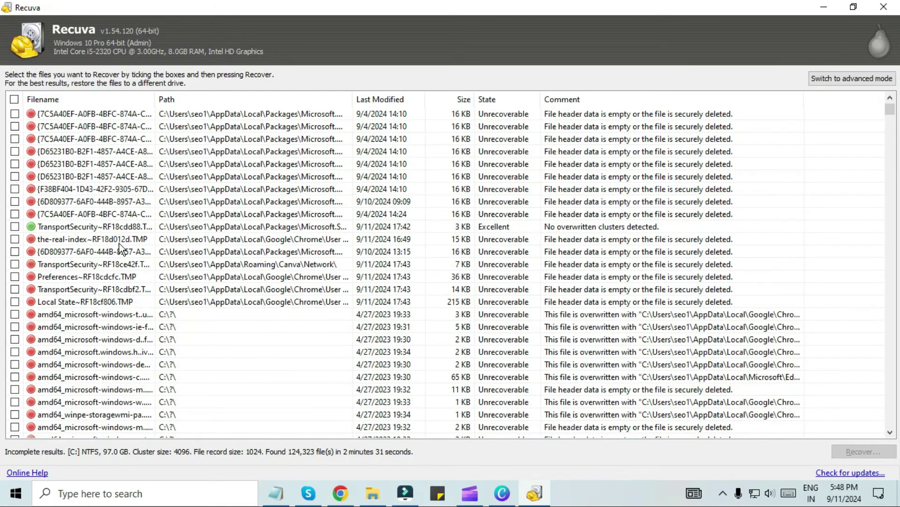
Tick the Excellent-rated TransportSecurity file and recover it to the Desktop, accepting the same-drive warning
{"action": "left_click", "coordinate": [65, 227]}
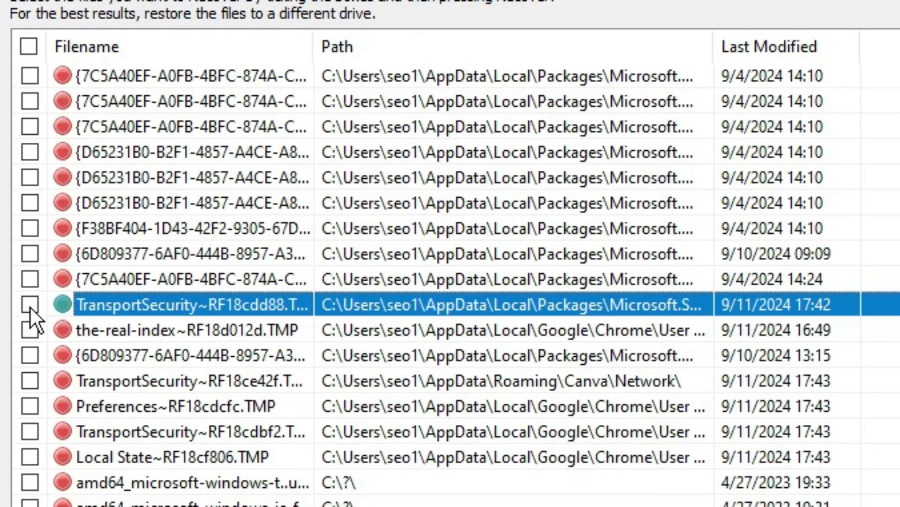
{"action": "left_click", "coordinate": [29, 305]}
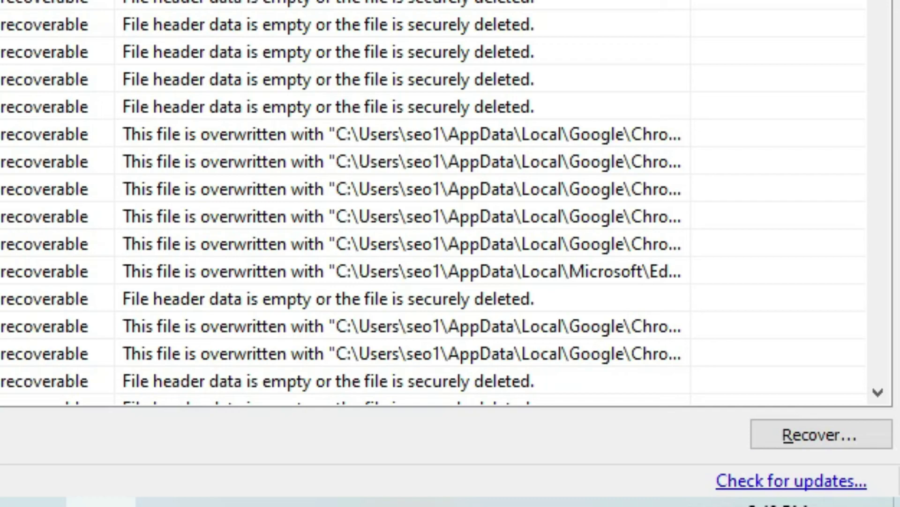
{"action": "left_click", "coordinate": [796, 436]}
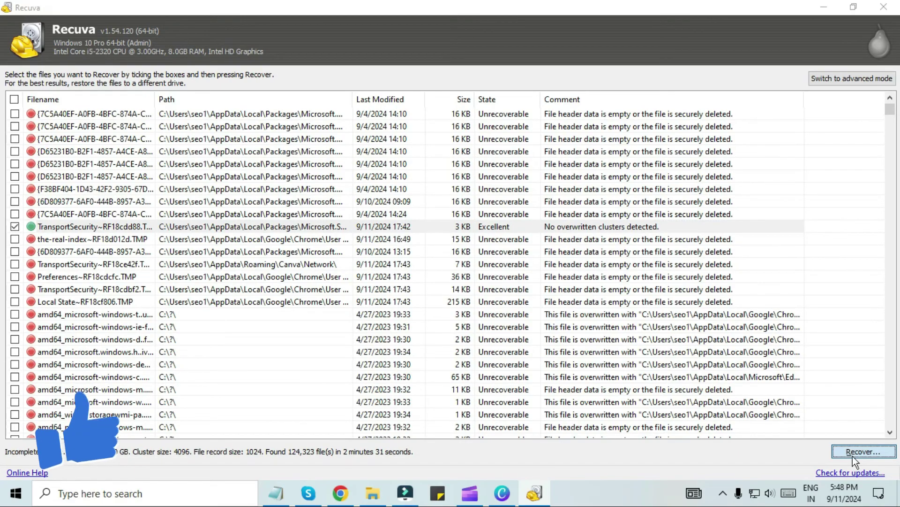
{"action": "scroll", "coordinate": [412, 292], "scroll_direction": "down", "scroll_amount": 1}
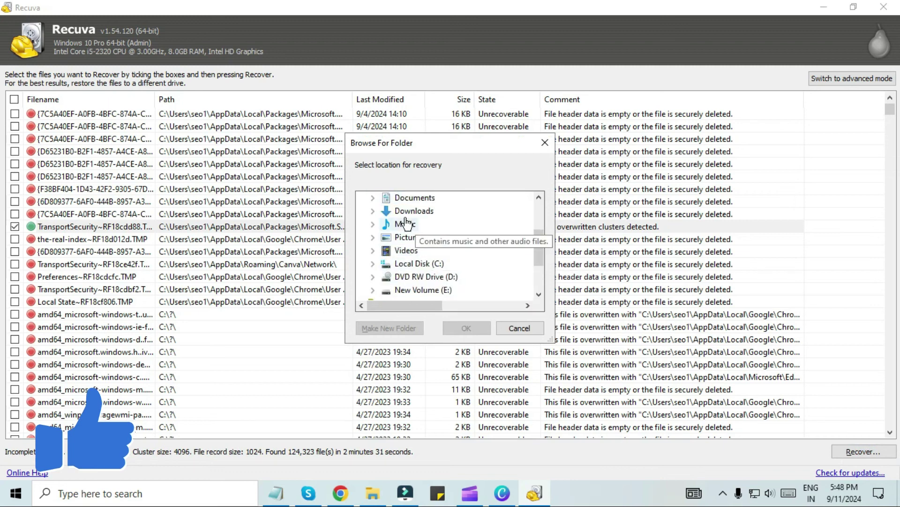
{"action": "scroll", "coordinate": [414, 248], "scroll_direction": "up", "scroll_amount": 2}
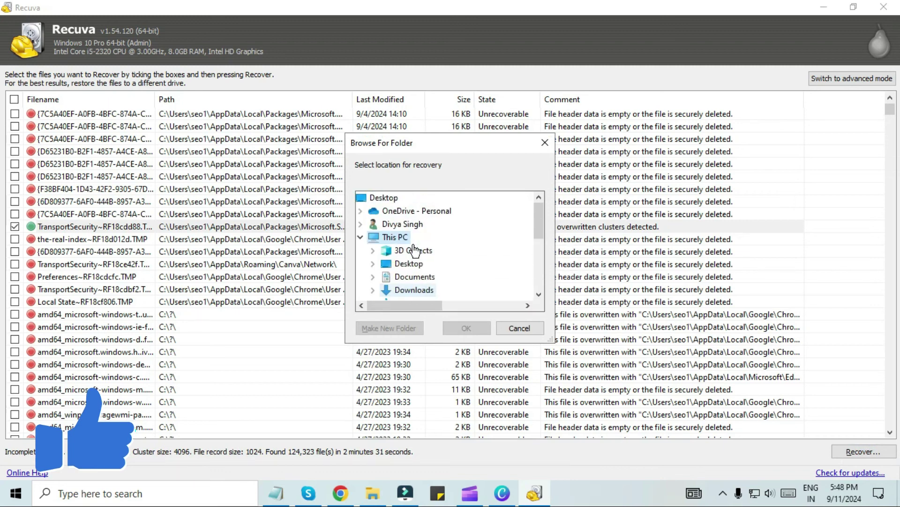
{"action": "left_click", "coordinate": [409, 264]}
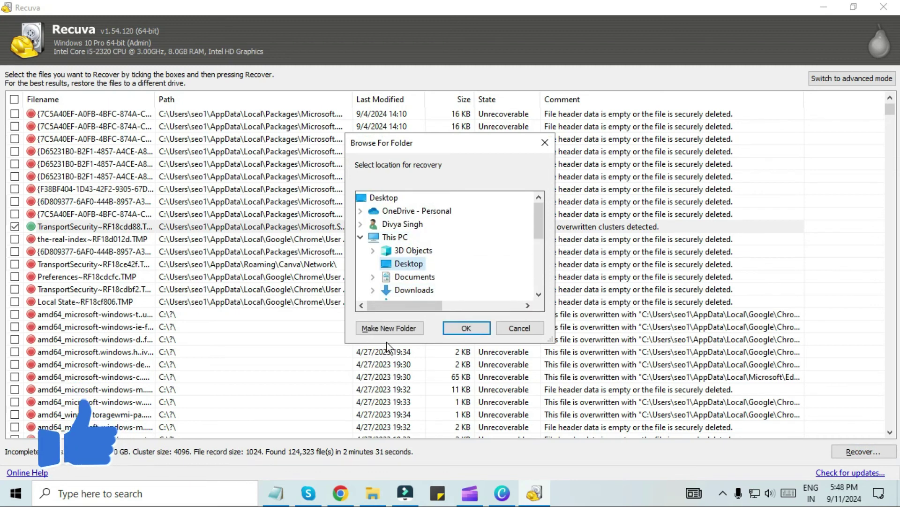
{"action": "left_click", "coordinate": [467, 328]}
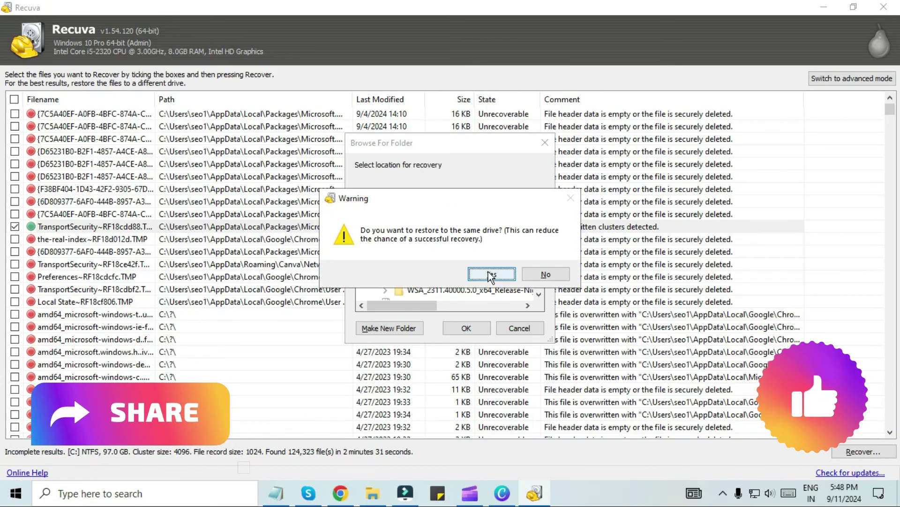
{"action": "left_click", "coordinate": [489, 274]}
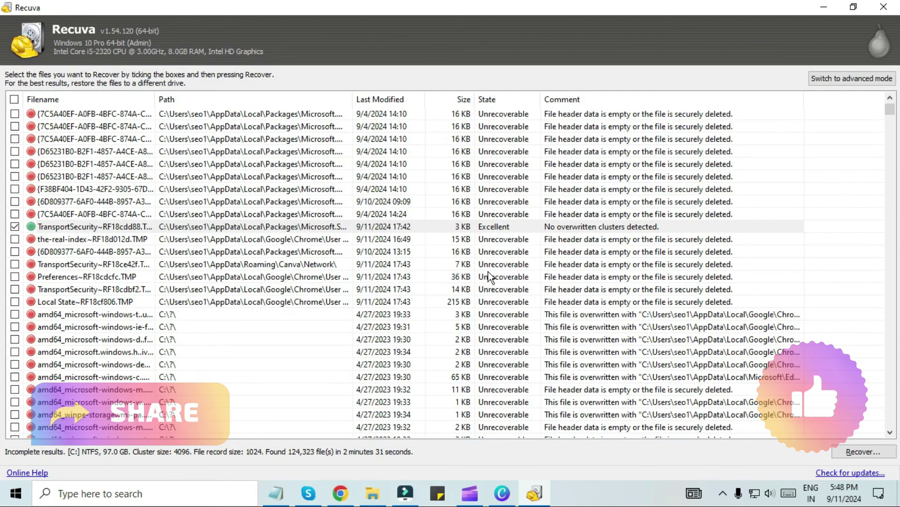
{"action": "left_click", "coordinate": [553, 346]}
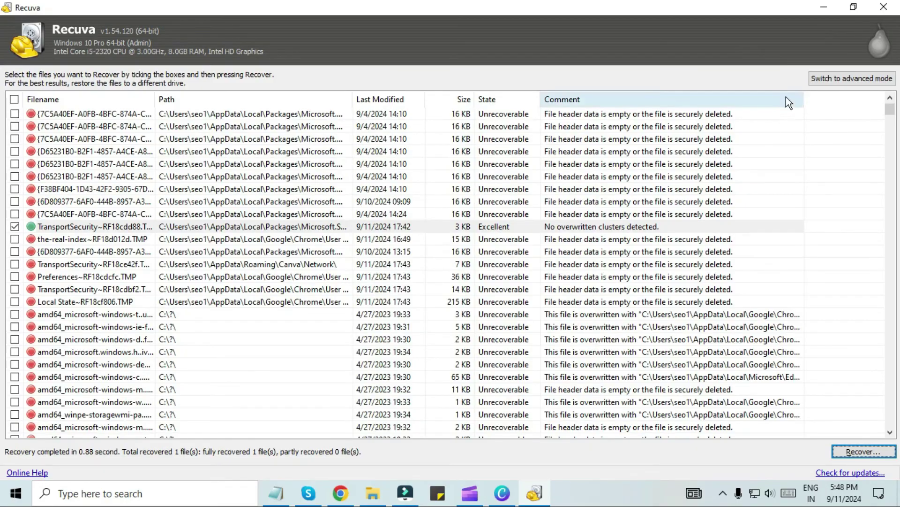